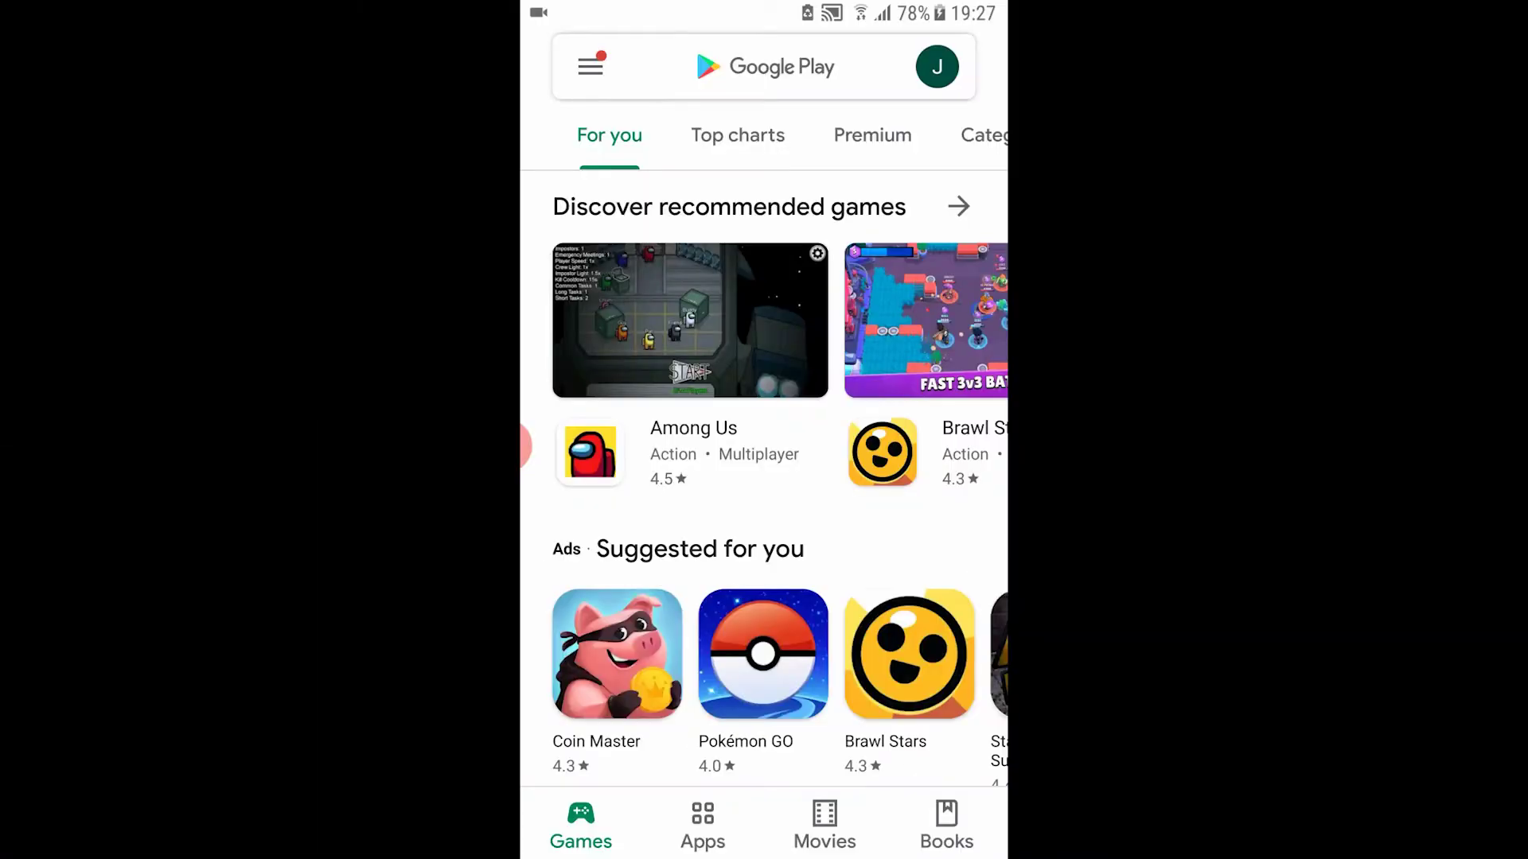
Search Play Store for protonmail and install ProtonMail - Encrypted Email.
{"action": "left_click", "coordinate": [765, 66]}
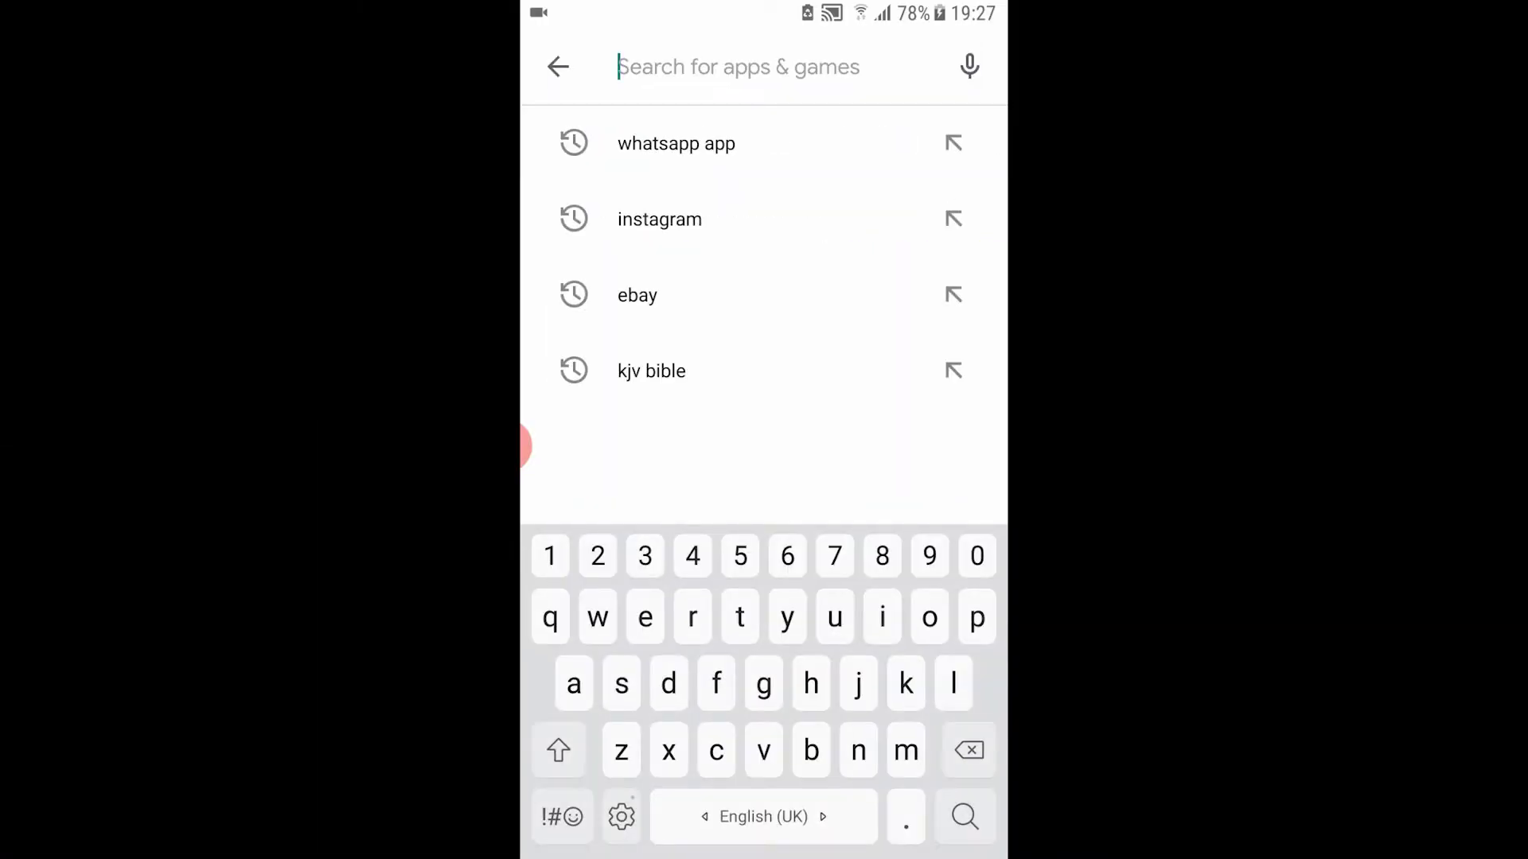
{"action": "type", "text": "pro"}
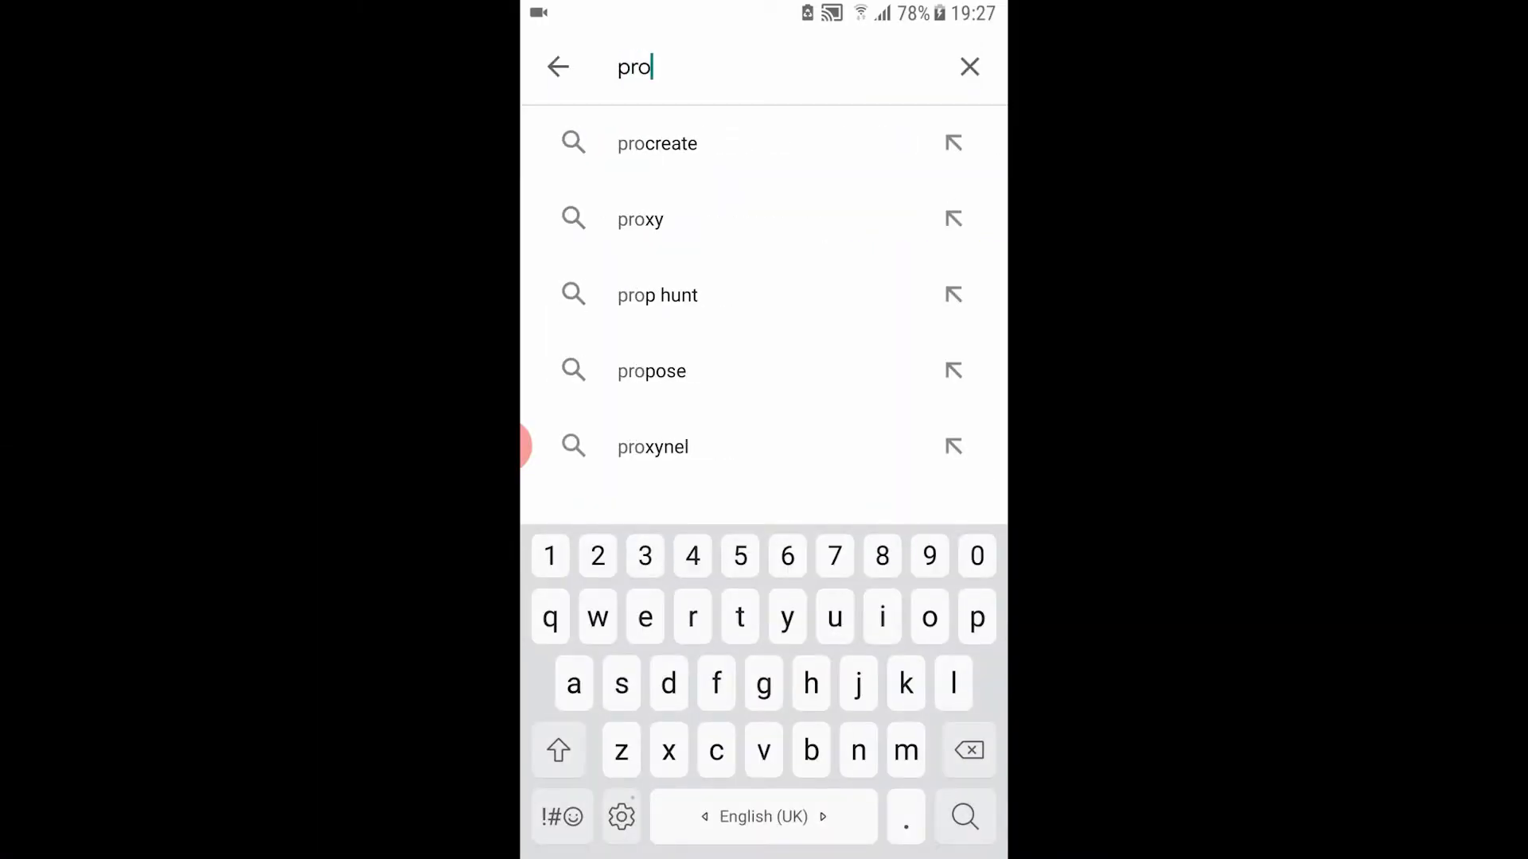
{"action": "type", "text": "tonmai"}
{"action": "left_click", "coordinate": [738, 144]}
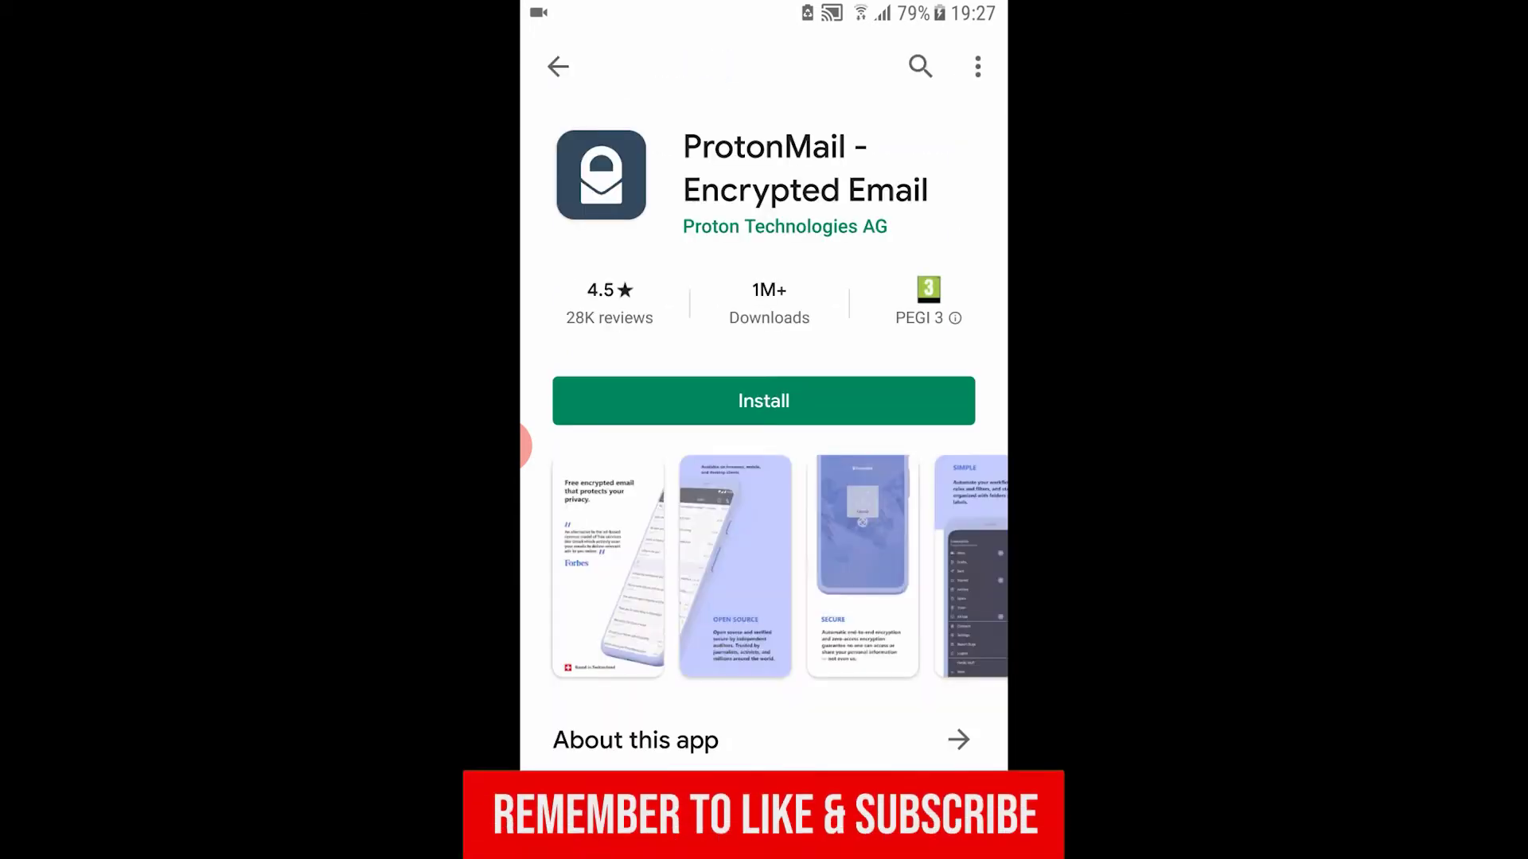
{"action": "left_click", "coordinate": [764, 399]}
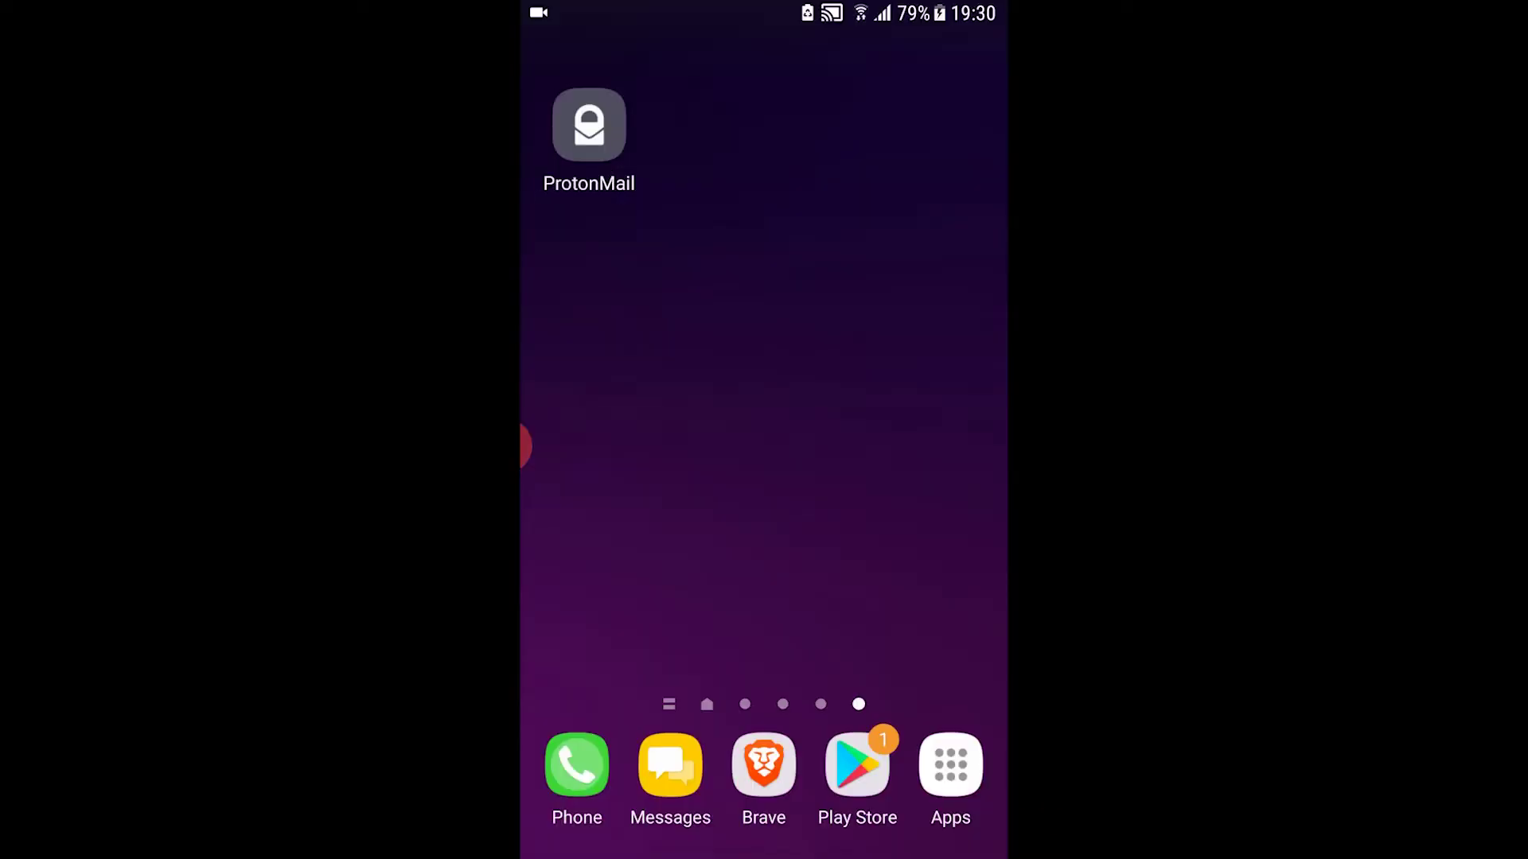
Launch ProtonMail from the home screen and begin filling the sign-in username.
{"action": "left_click", "coordinate": [589, 124]}
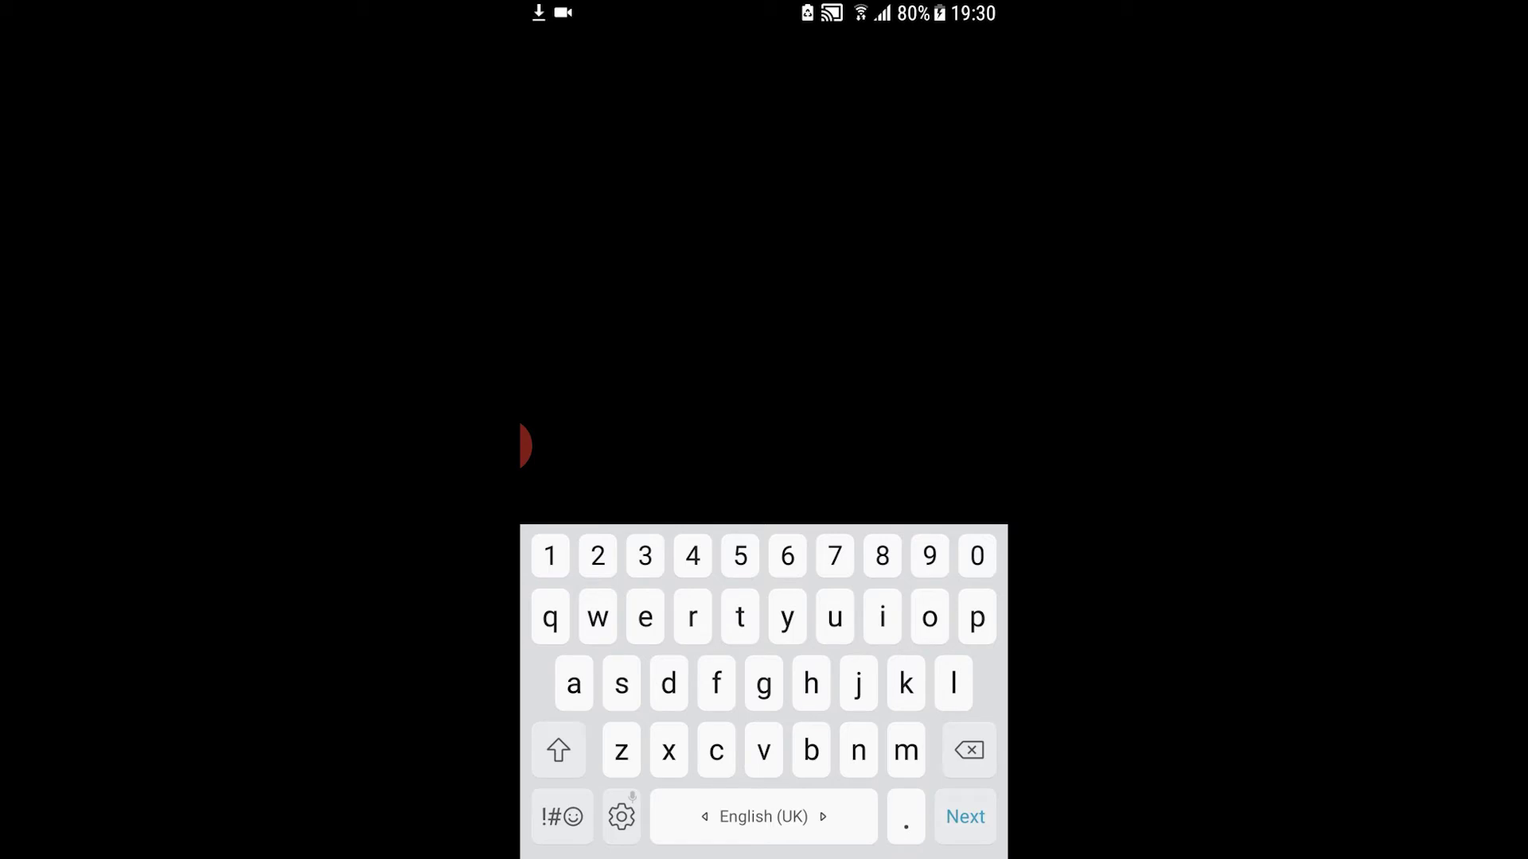
{"action": "left_click", "coordinate": [561, 817]}
Enter the password with the symbols keyboard and log in to reach the empty inbox.
{"action": "left_click", "coordinate": [559, 750]}
{"action": "left_click", "coordinate": [965, 816]}
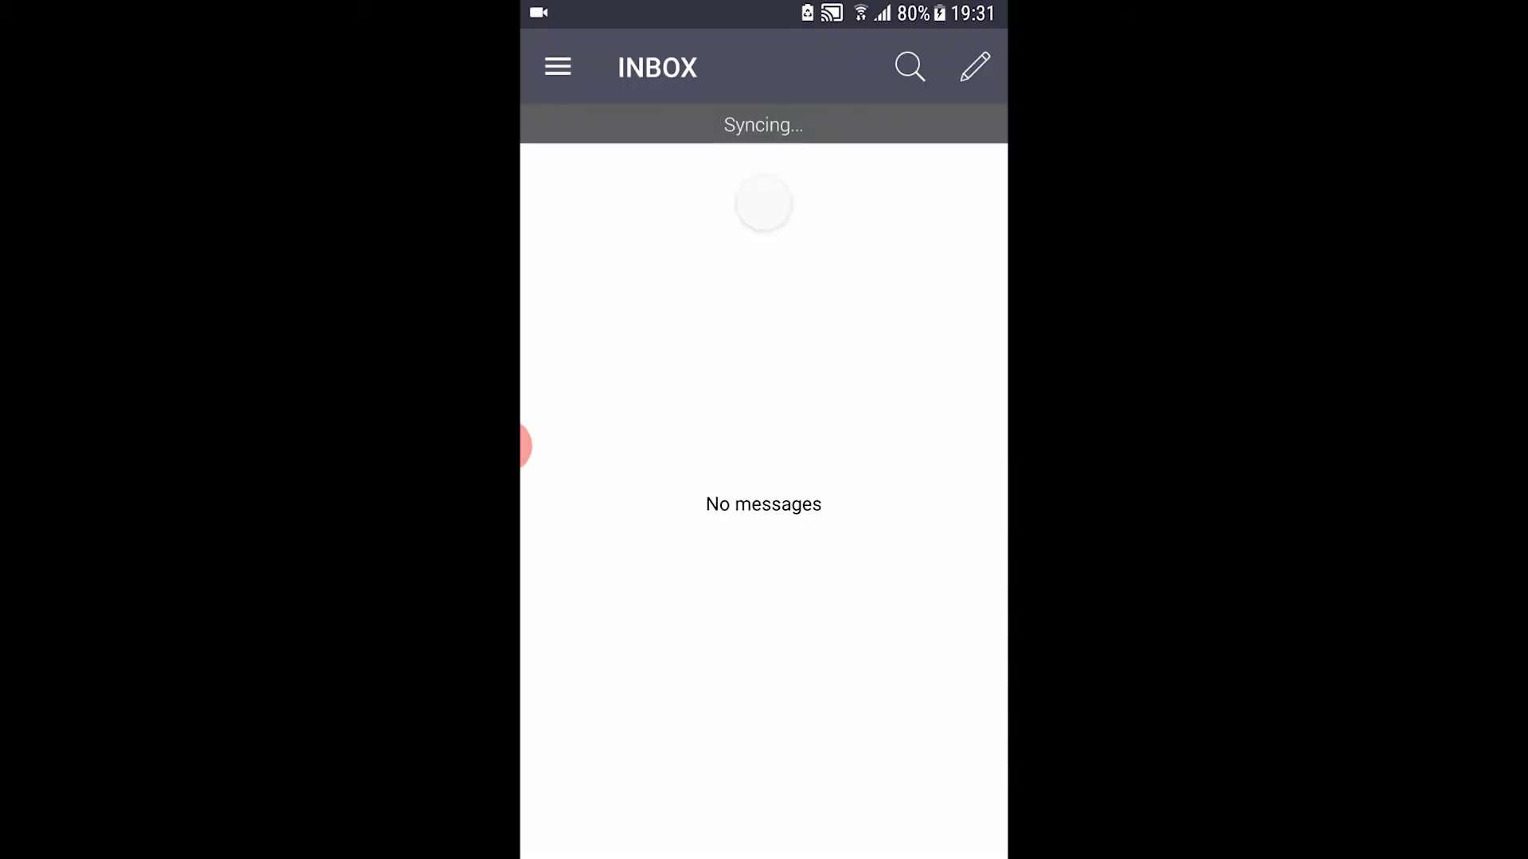